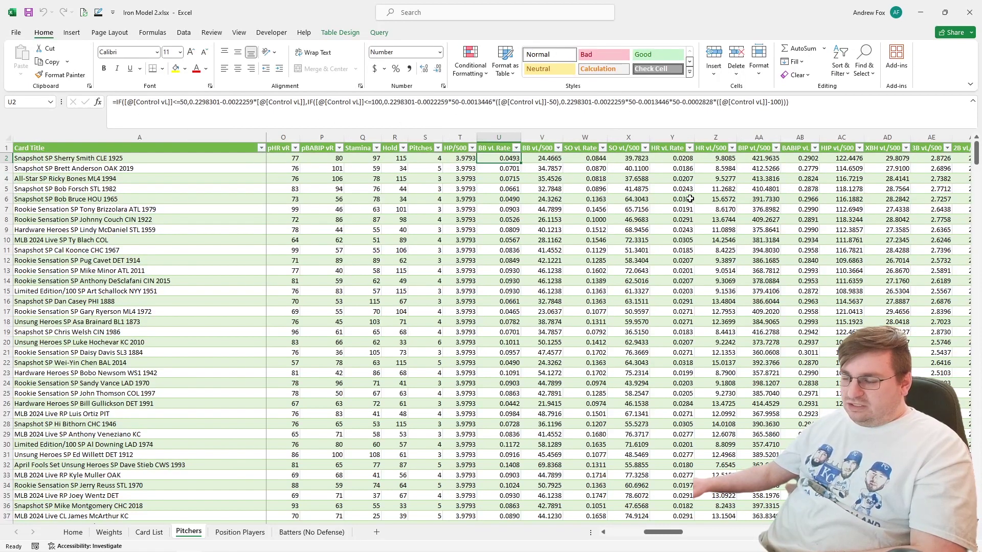
Leave the BB vL Rate formula in U2 and bring RStudio's scatter plot to the front
mouse_move(301, 551)
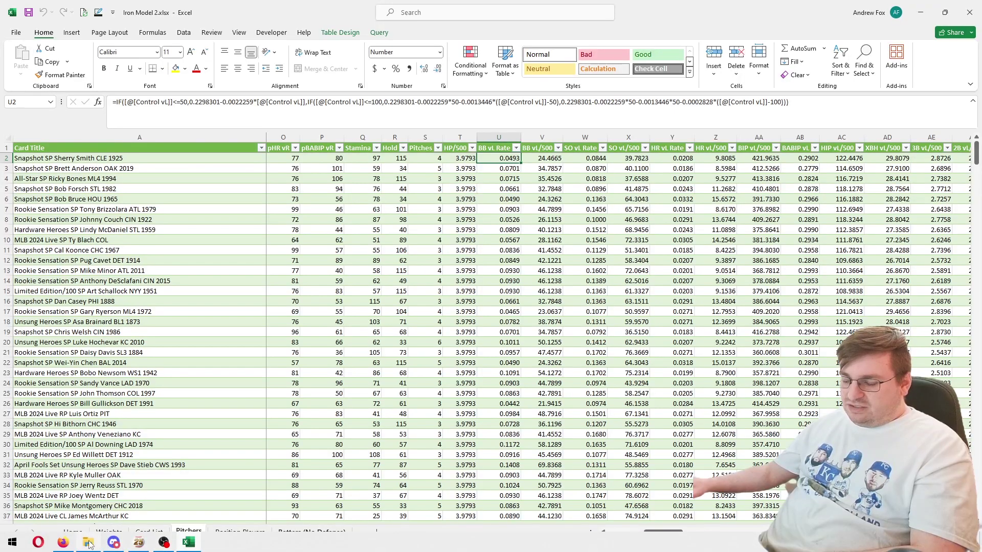
left_click(113, 543)
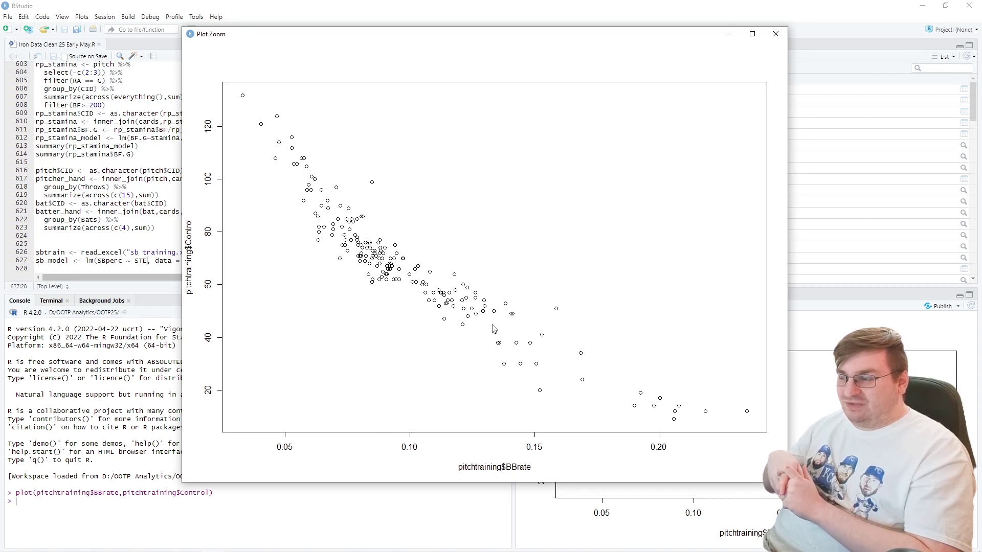
Switch from RStudio's BBrate-versus-Control plot to the Out of the Park Baseball 25 window
key("alt+Tab")
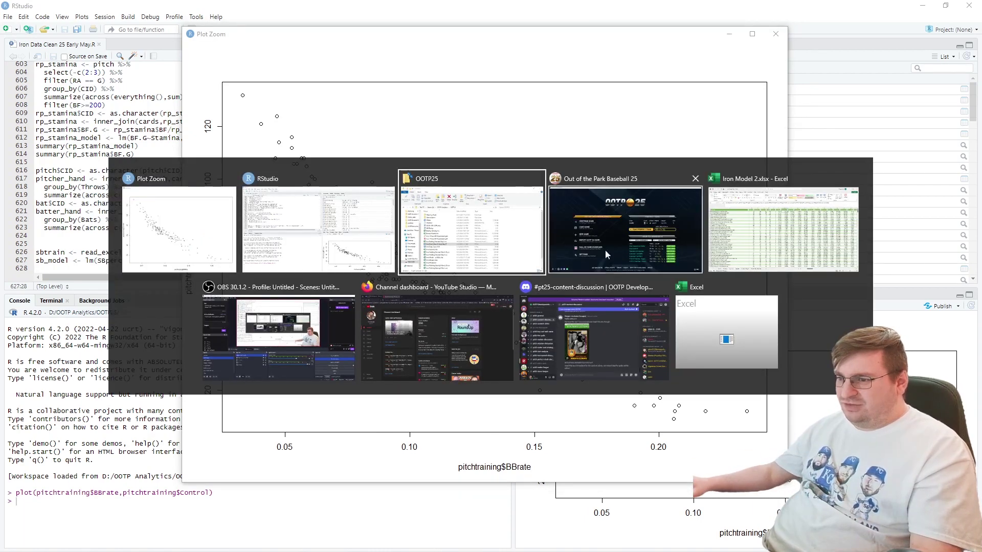
left_click(606, 250)
Load the Perfect Team league and inspect the 1936 Pittsburgh left fielder card's ratings
left_click(591, 279)
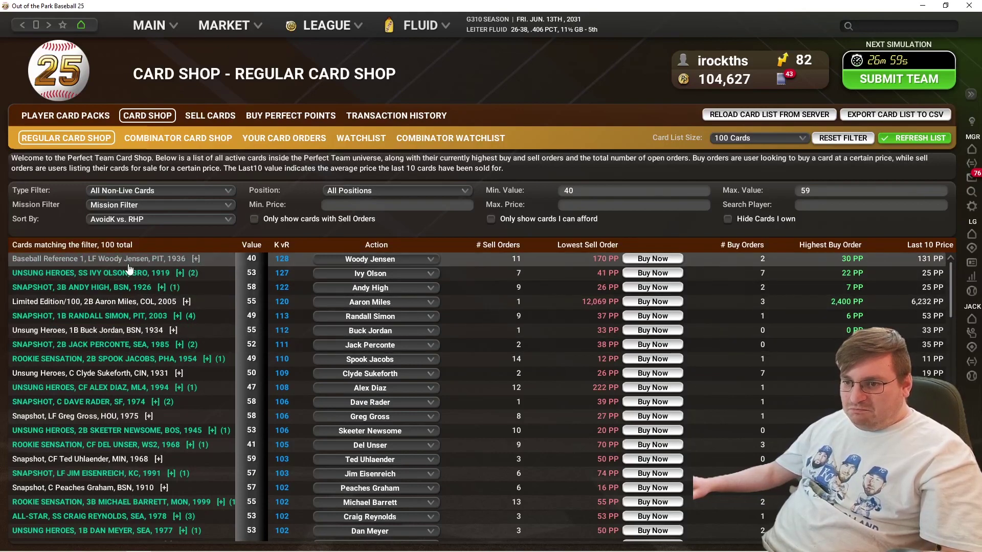
left_click(195, 259)
scroll(517, 340, "down", 1)
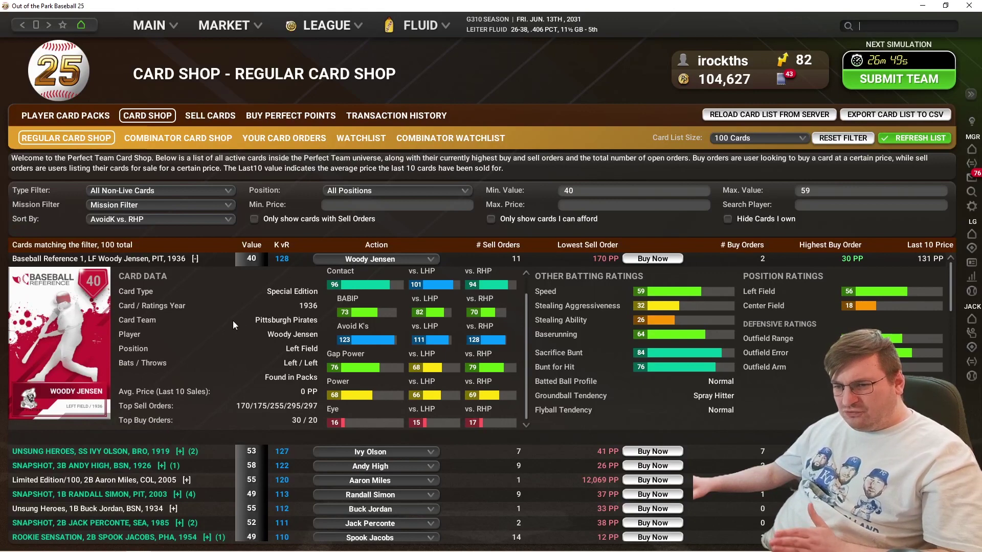
left_click(141, 259)
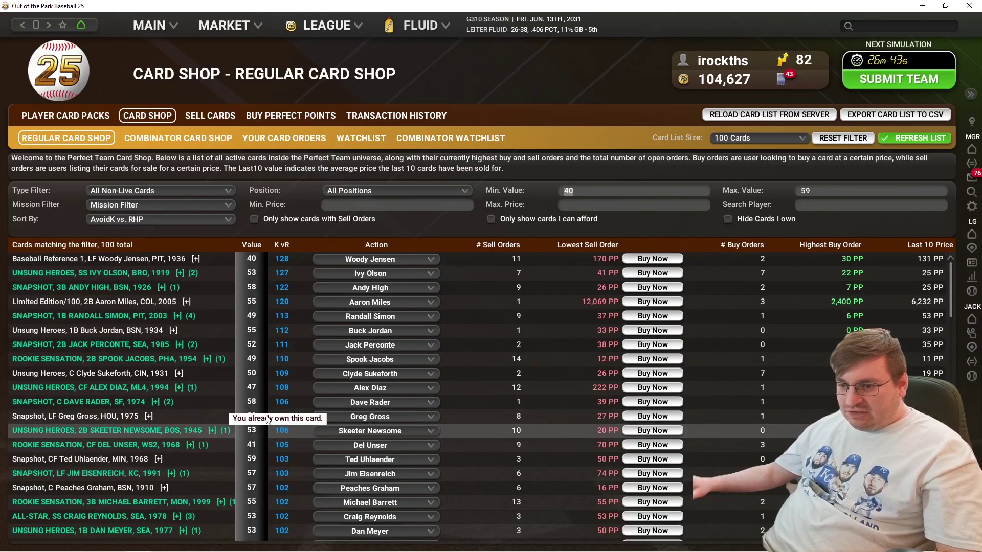
Inspect the 1968 Minnesota center fielder card's ratings, then minimize the game
left_click(158, 459)
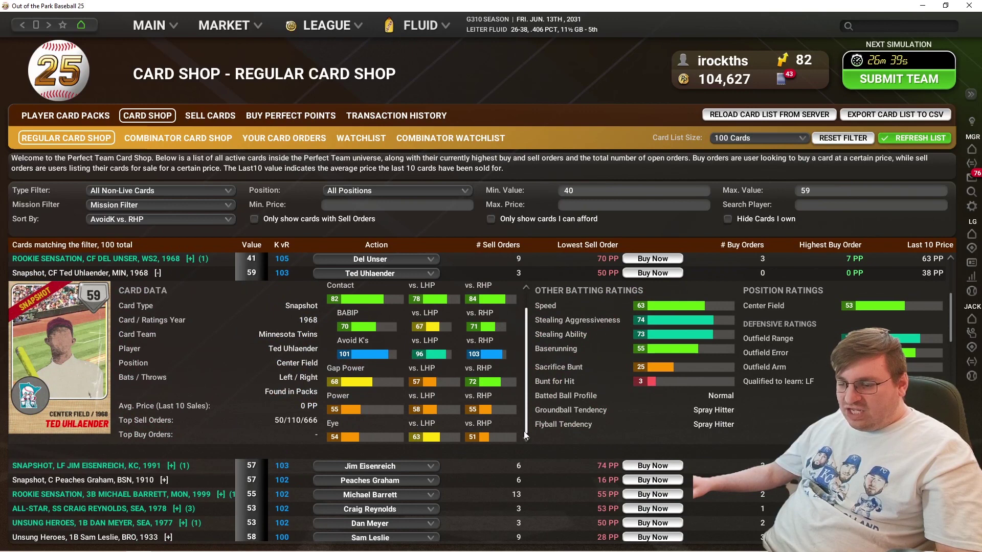
left_click(115, 274)
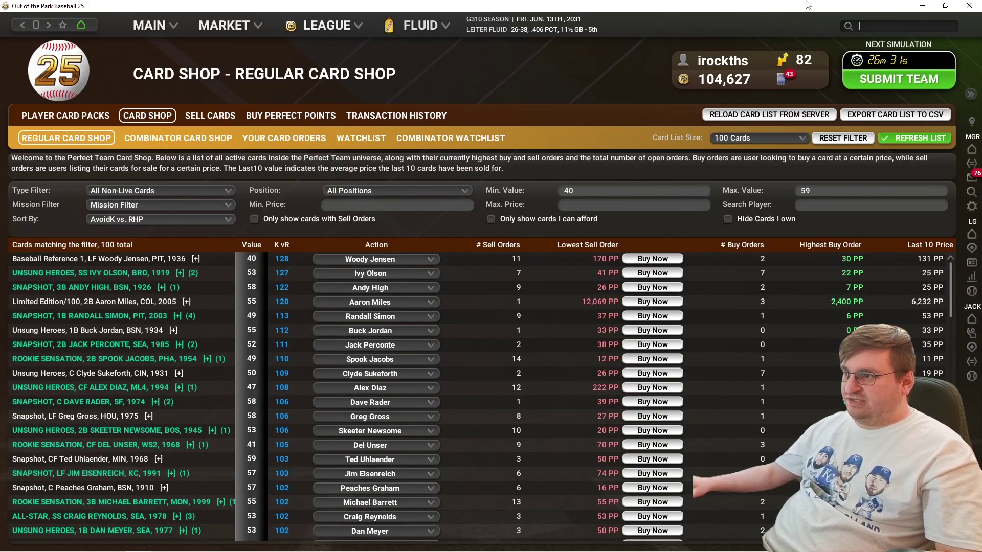
left_click(919, 5)
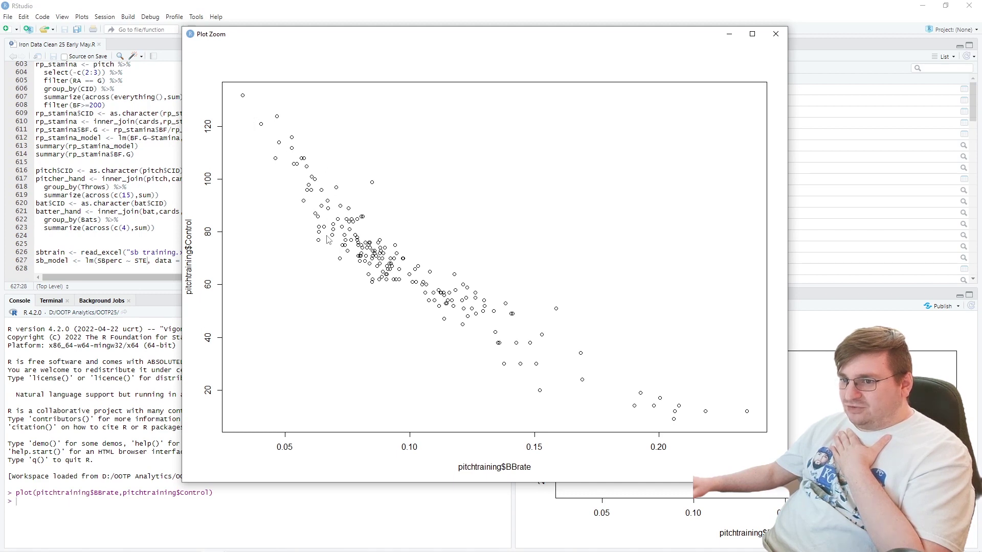
Return to Excel and inspect the BB vL Rate formula in U2
left_click(488, 5)
key("alt+Tab")
key("alt+Tab")
key("alt+Tab")
key("alt+Tab")
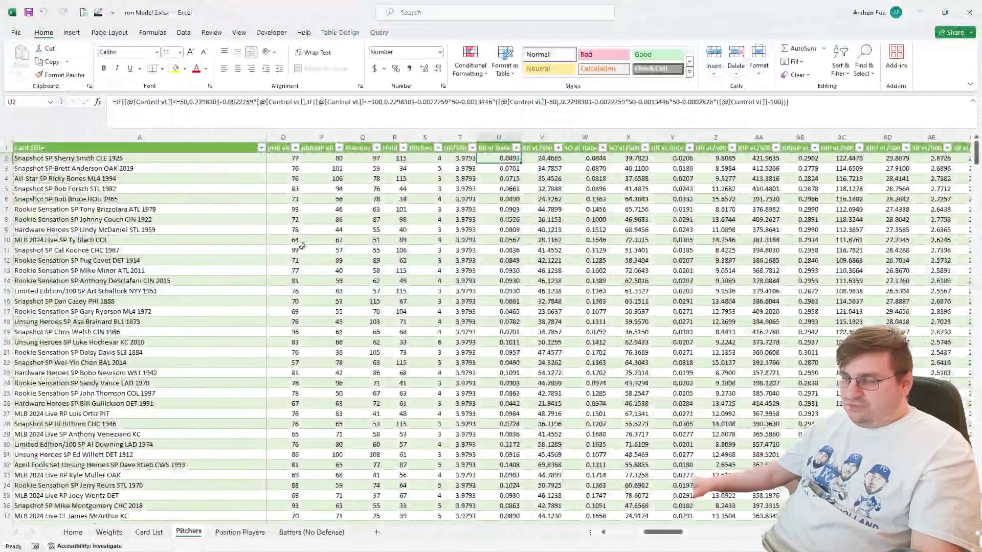
left_click(502, 159)
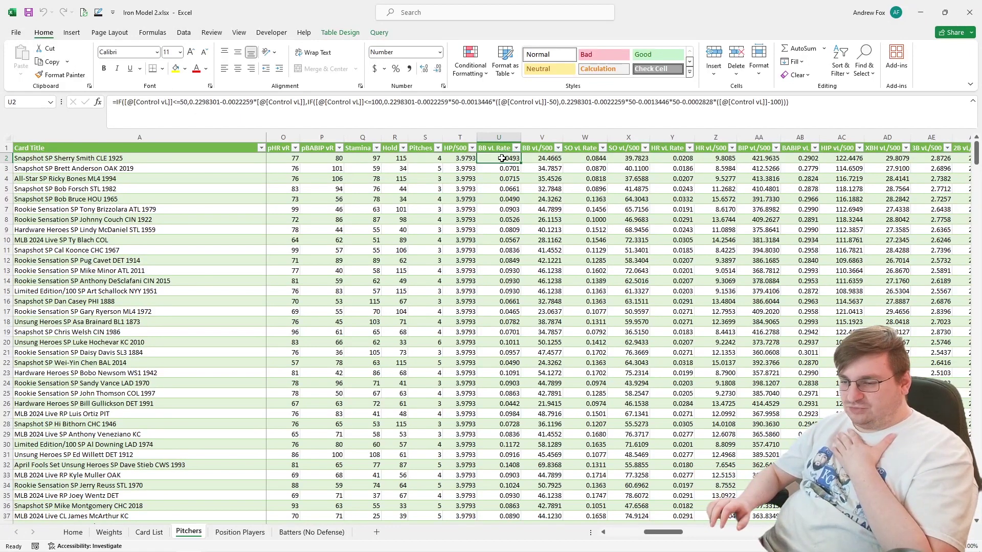
Step through the Control vR values in cells N2 to N5
key("Left")
key("Left")
key("Left")
key("Left")
key("Left")
key("Left")
key("Left")
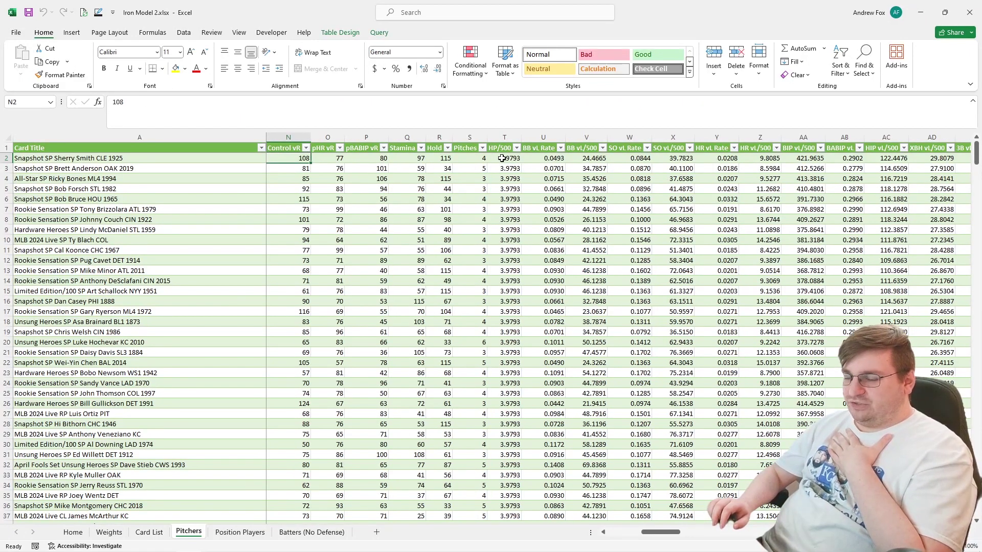
key("Down")
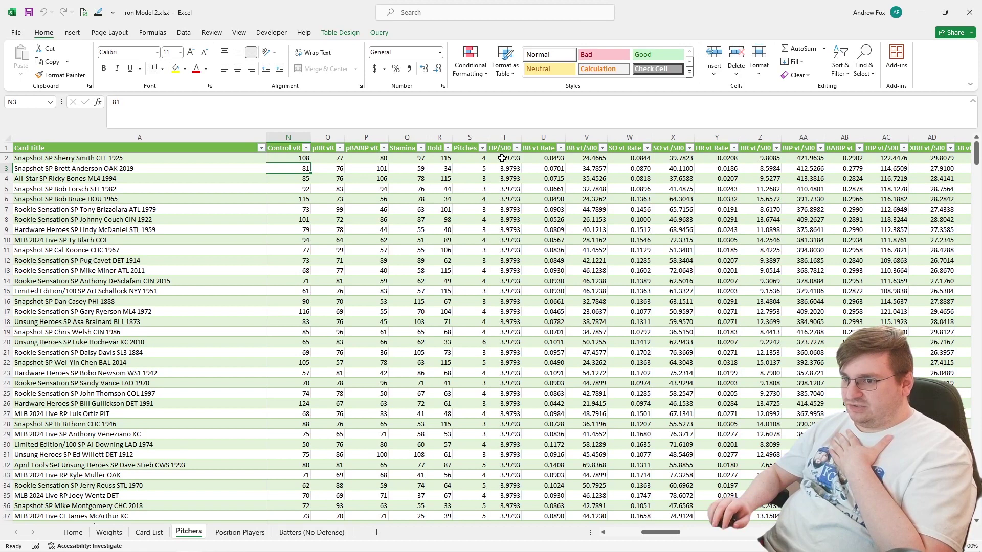
key("Down")
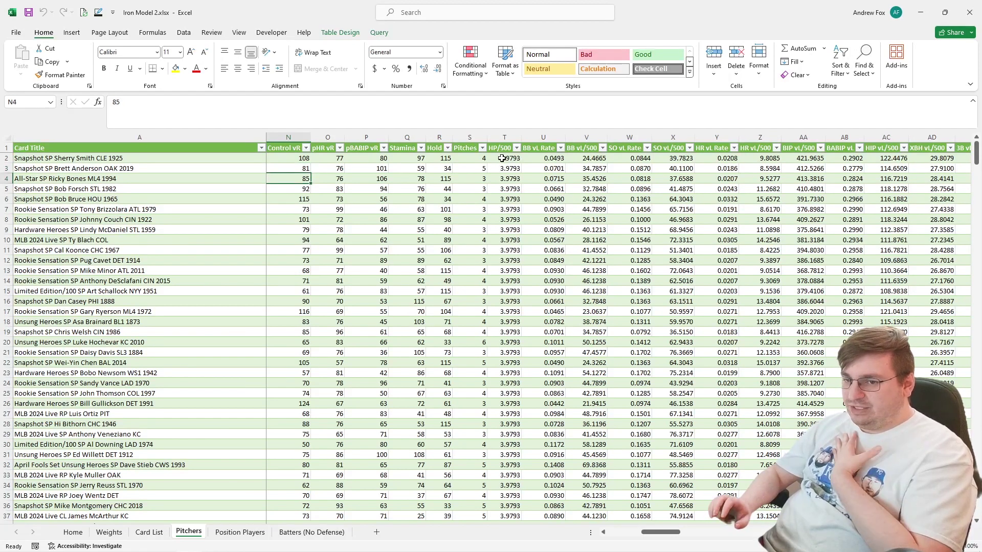
key("Down")
key("Down")
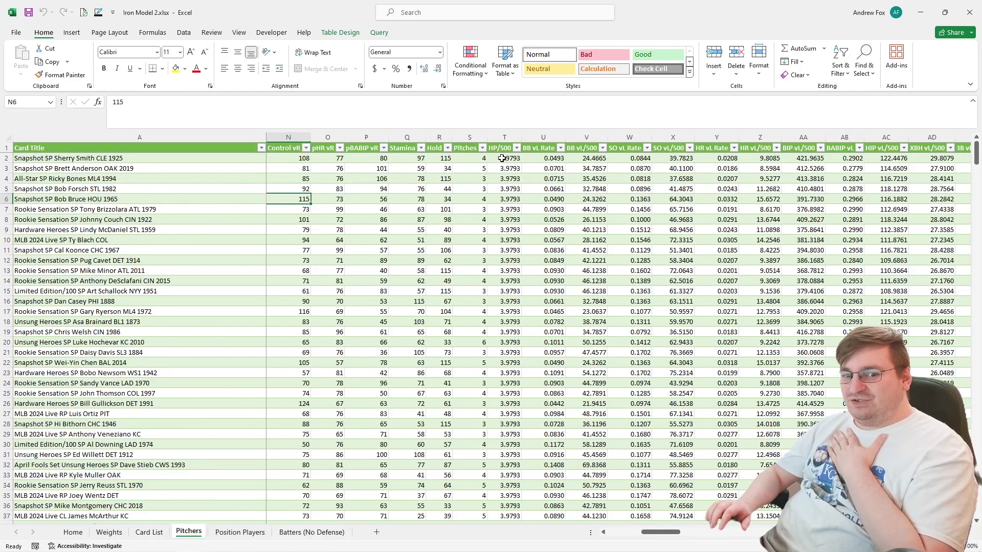
Inspect the SO vL Rate formula in W2, then bring the zoomed plot window forward
left_click(630, 158)
scroll(918, 181, "left", 2)
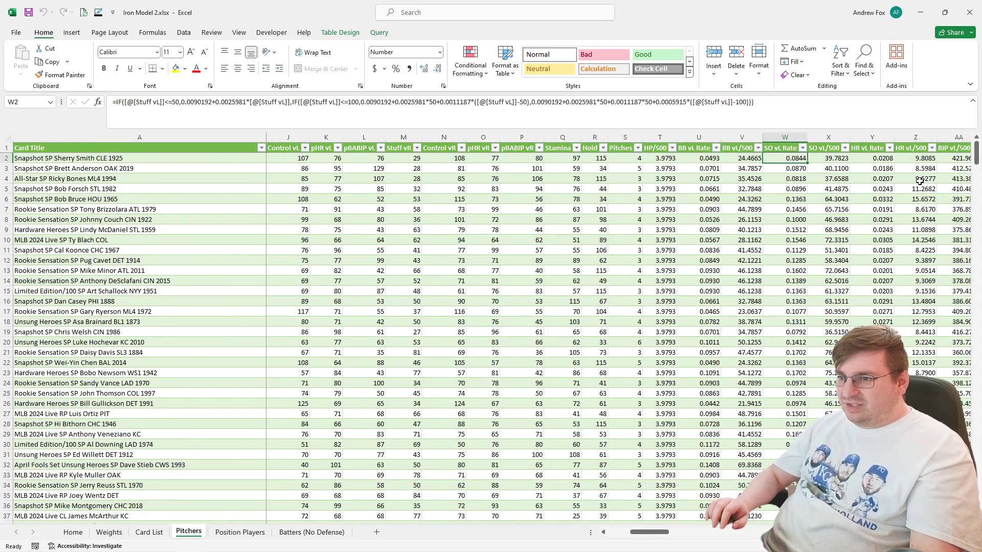
key("alt+Tab")
key("Tab")
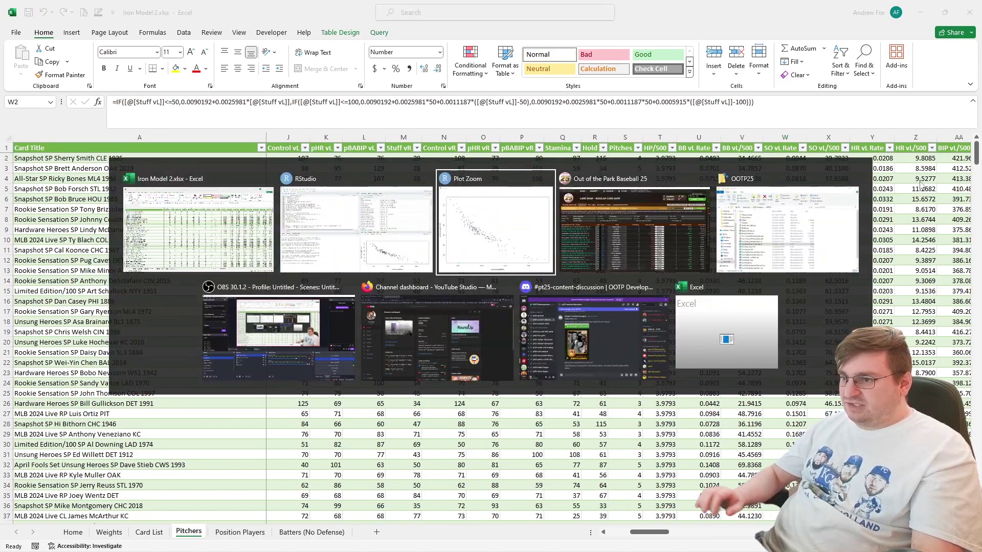
Close the old BBrate-versus-Control zoom and view RStudio's Krate-versus-Stuff plot
left_click(780, 33)
key("alt+Tab")
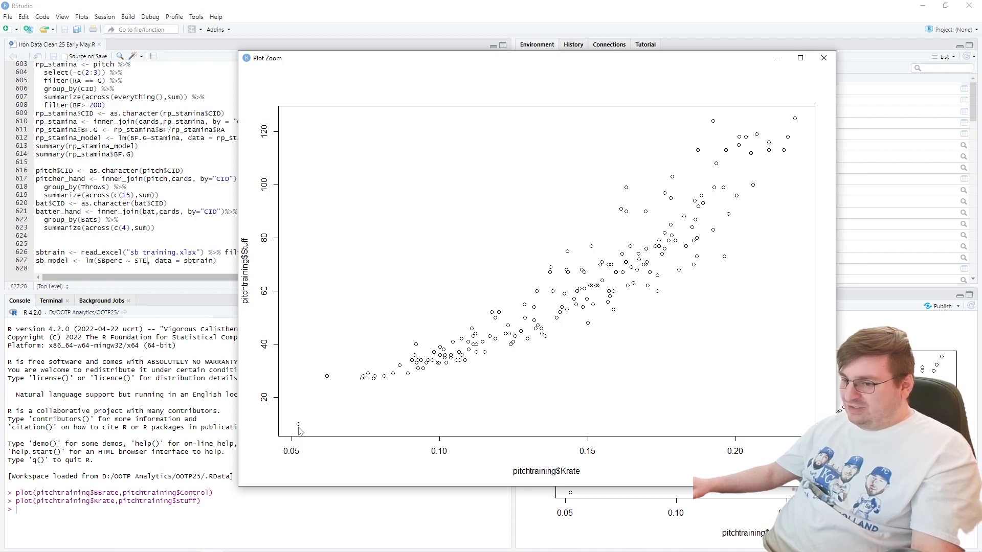
key("alt+Tab")
Search the card shop by a player's partial name to find the 2003 Detroit starter card (Stuff 10, Control 85)
left_click(826, 204)
type("corne")
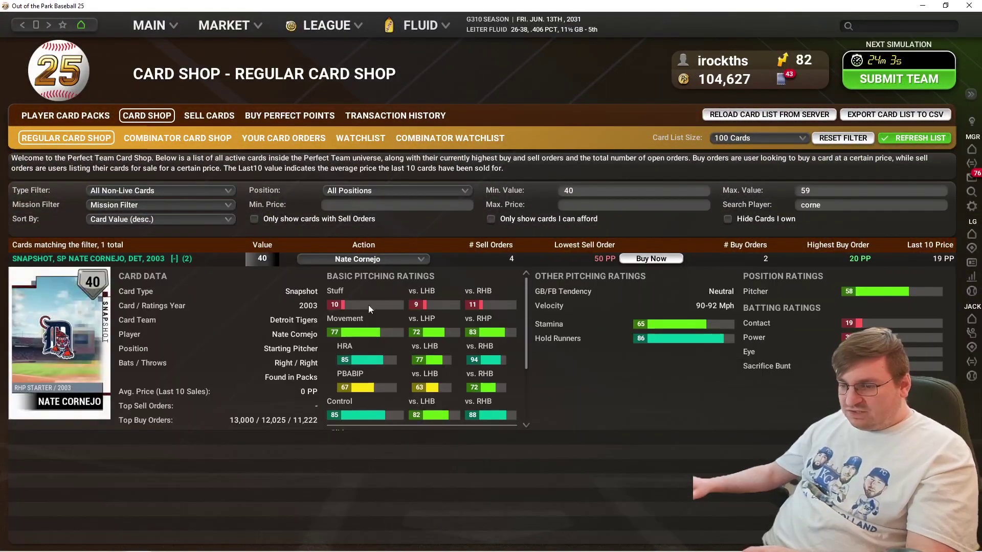
scroll(360, 339, "down", 2)
scroll(369, 342, "up", 2)
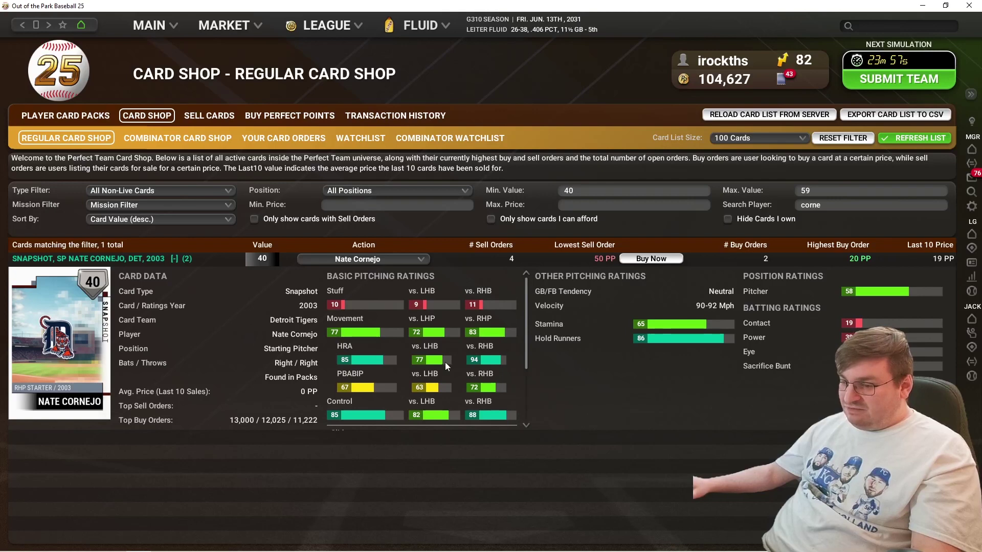
left_click(923, 6)
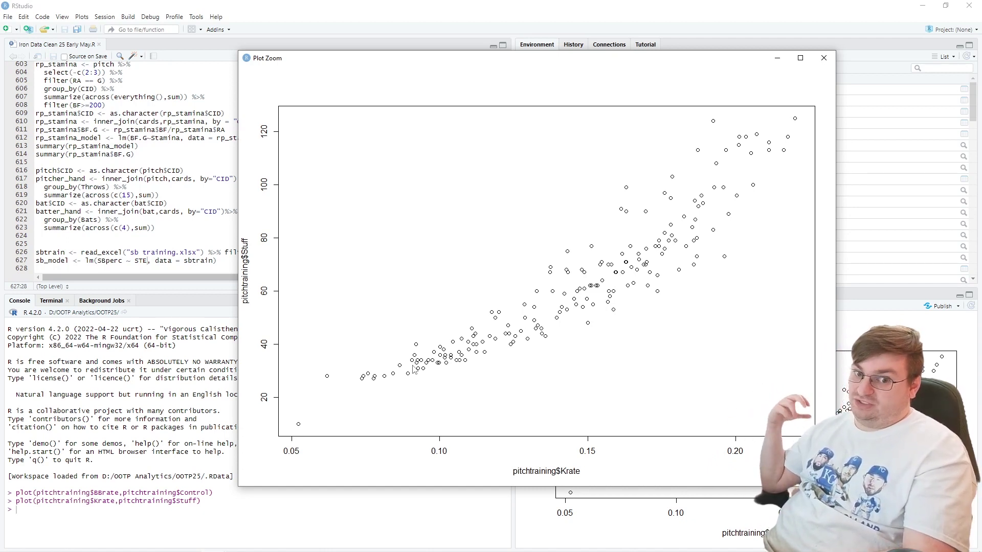
key("alt+Tab")
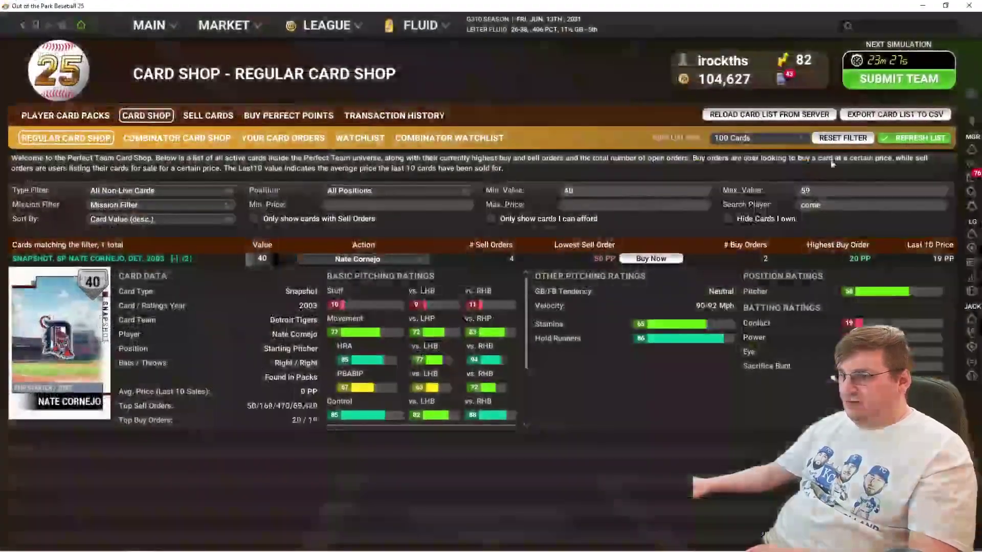
Replace the card search with a closer's name to show the 2019 Braves card (Stuff 103, Control 73)
double_click(853, 205)
type("Bill Camp")
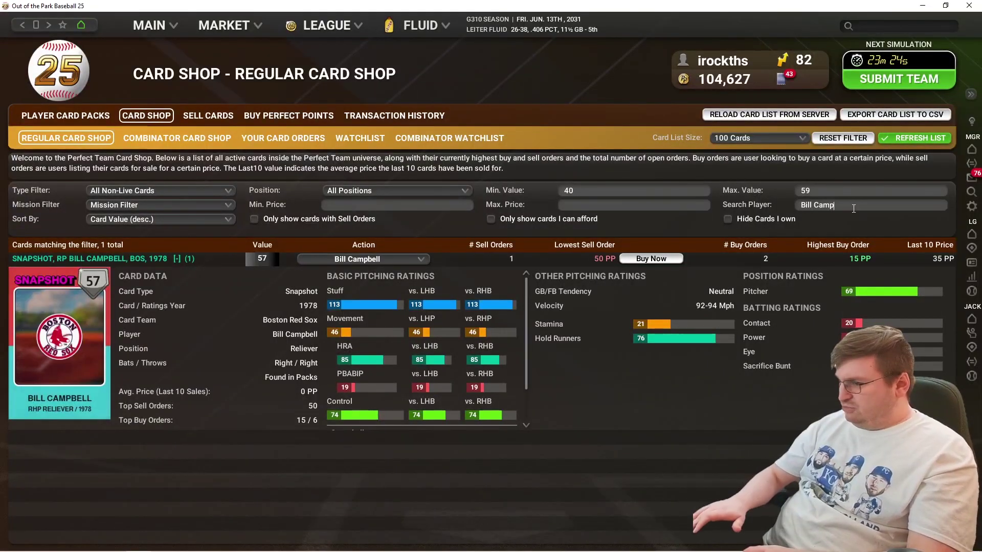
key("BackSpace")
key("BackSpace")
key("BackSpace")
key("BackSpace")
key("BackSpace")
key("BackSpace")
key("BackSpace")
key("BackSpace")
type("Luk")
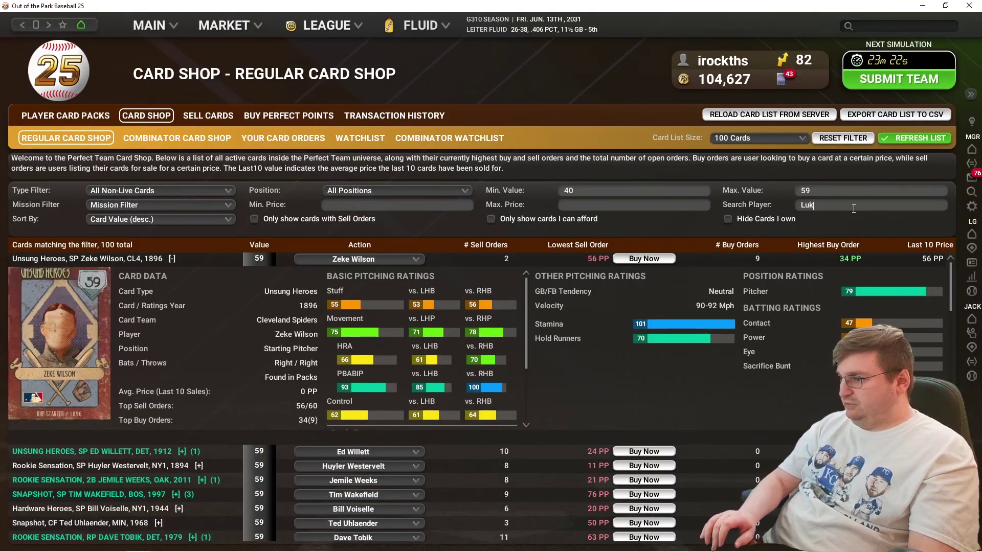
type("e Jack")
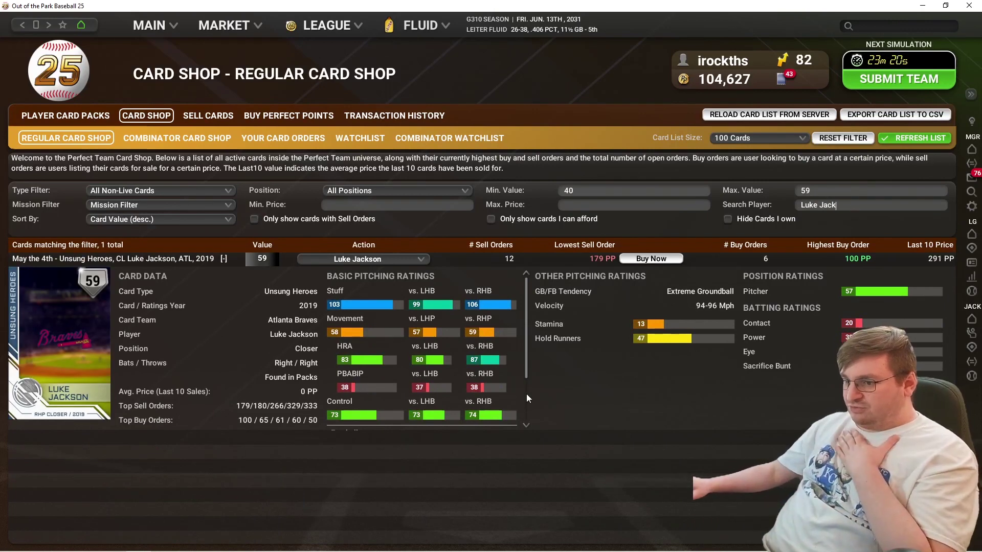
scroll(527, 375, "down", 1)
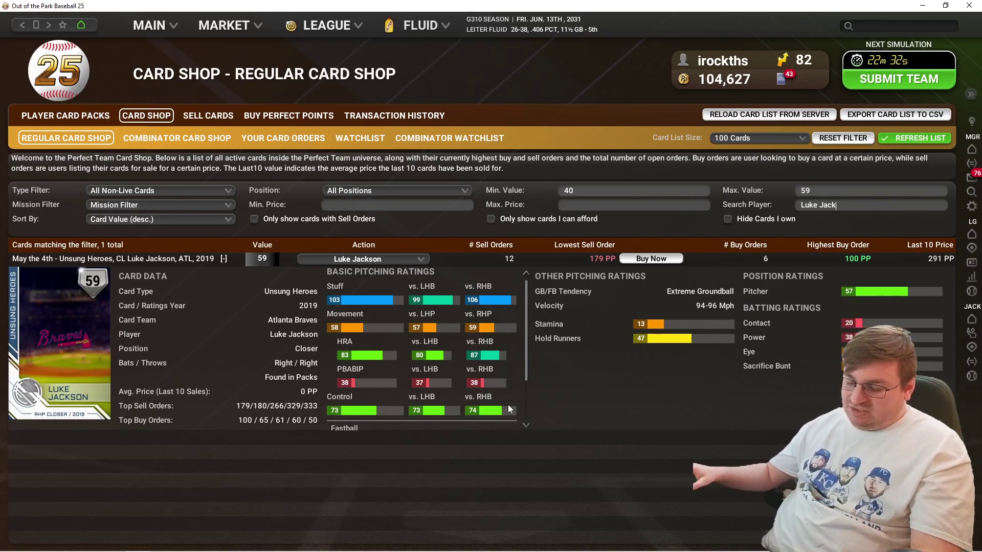
key("alt+Tab")
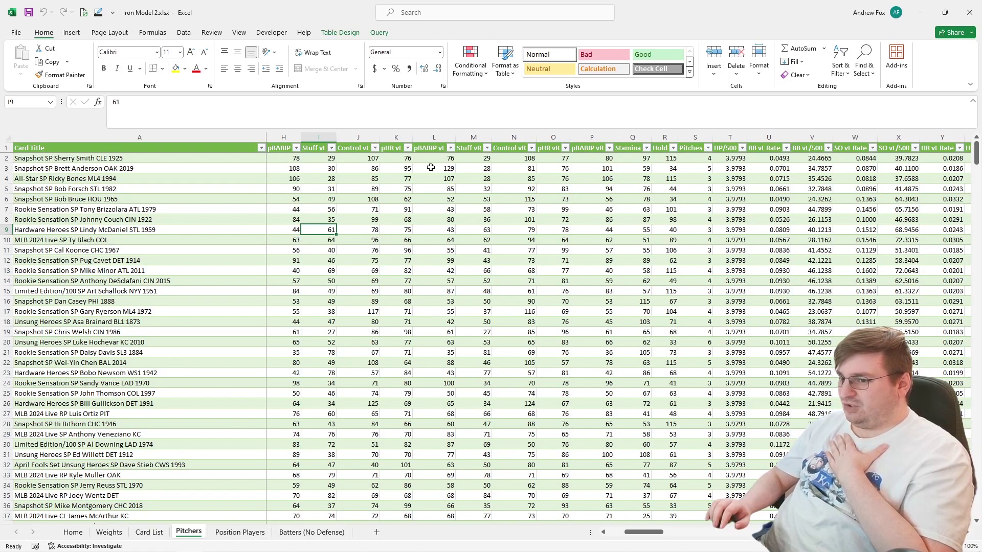
key("Right")
key("Right")
key("Right")
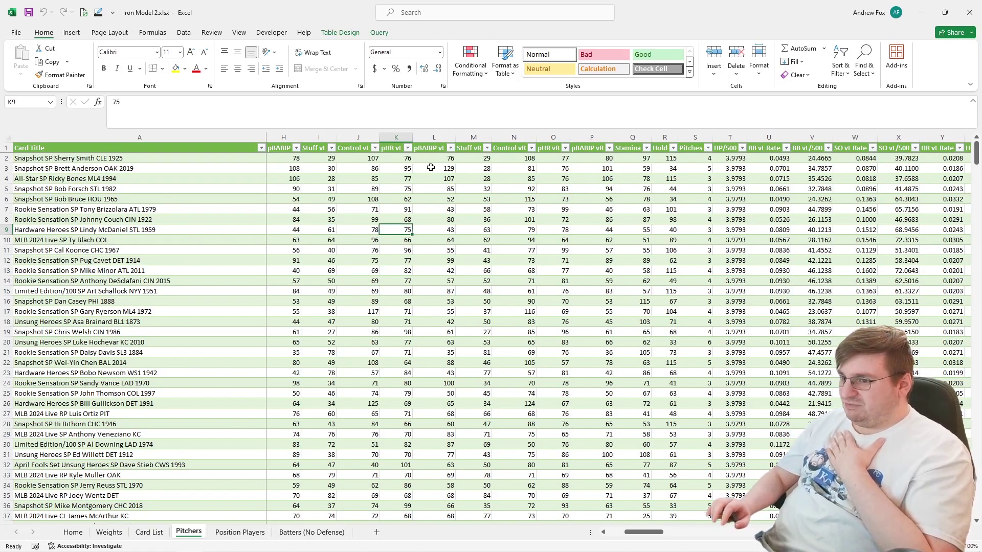
key("Left")
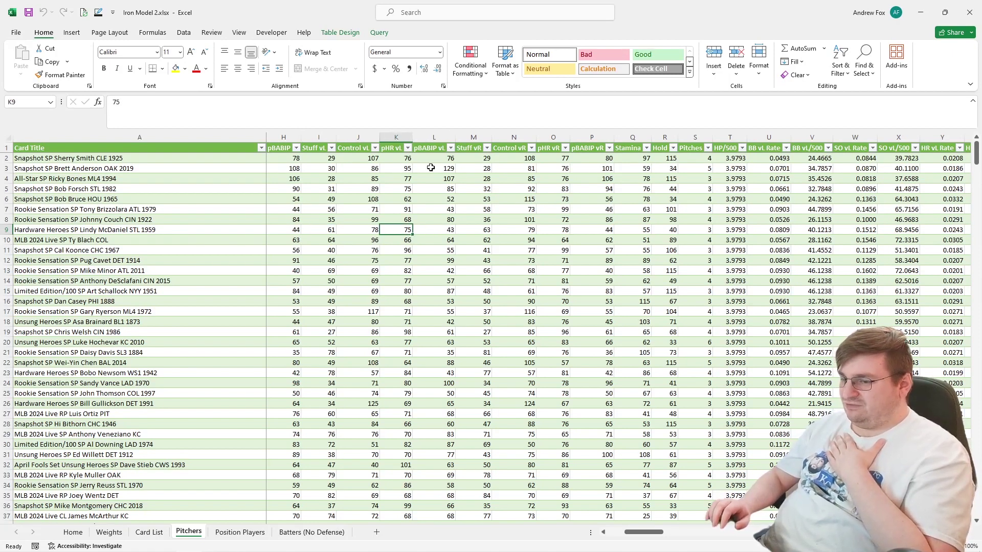
key("Left")
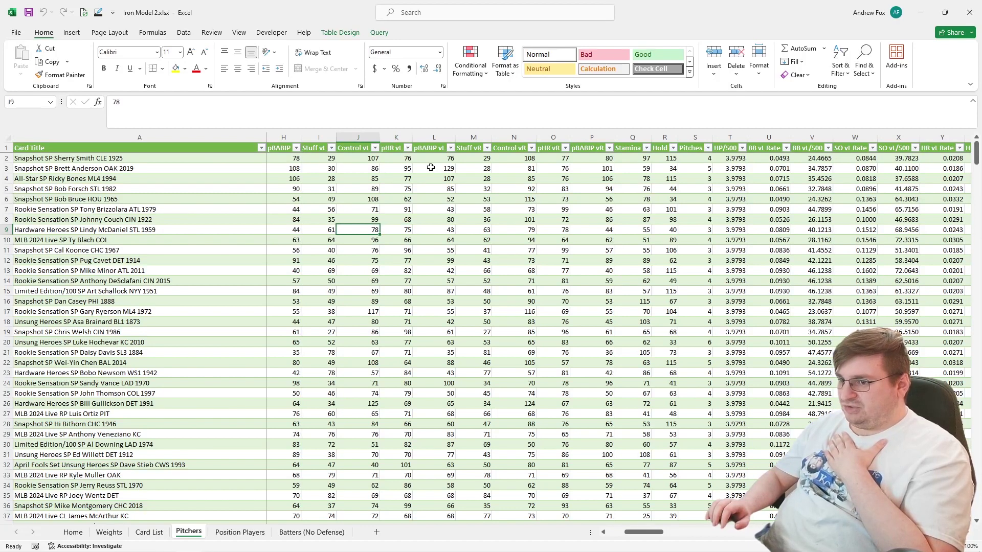